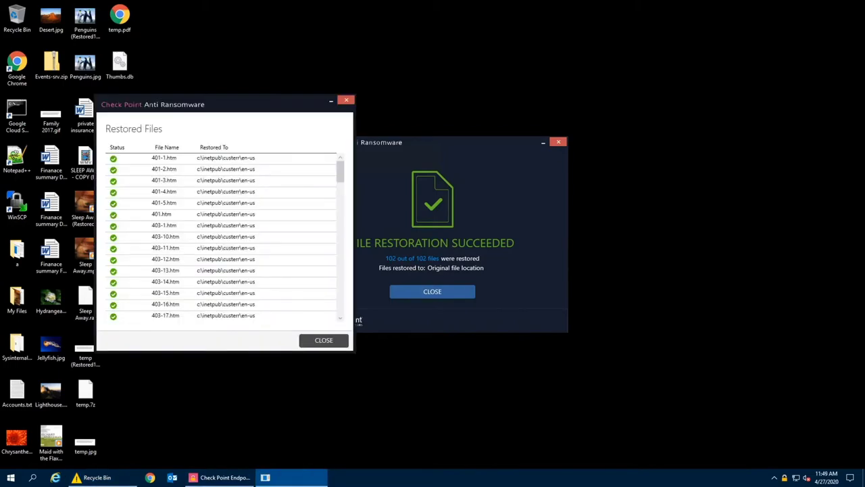
# Step: Review the list of restored files and the details of the Forensics prevention log card
pyautogui.scroll(-15, 223, 237)
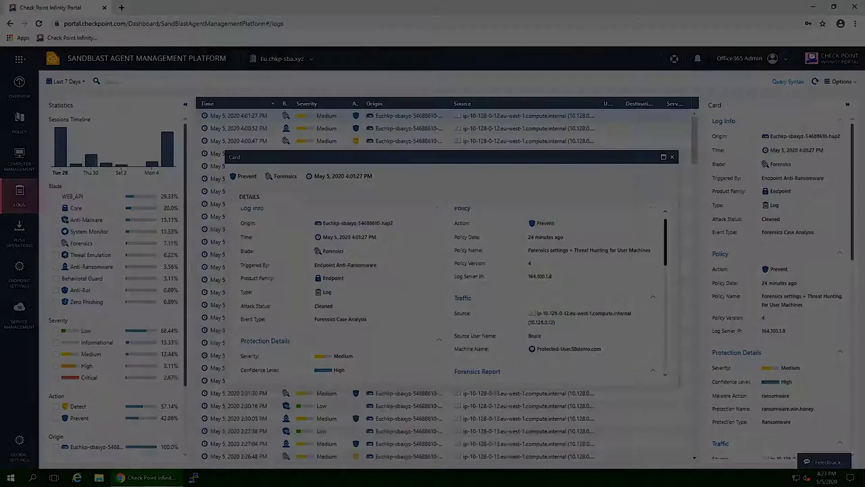
pyautogui.scroll(-5, 446, 291)
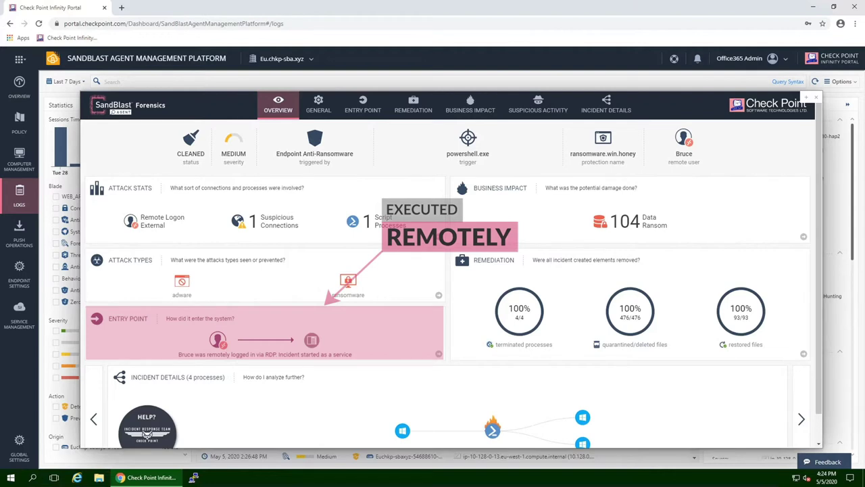
# Step: Review the forensics report overview and open the Data Ransom details under business impact
pyautogui.scroll(-1, 146, 432)
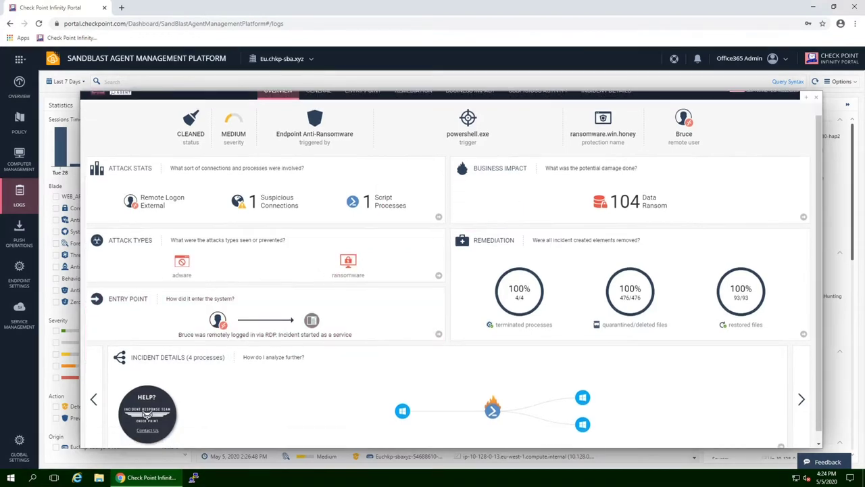
pyautogui.scroll(-1, 147, 432)
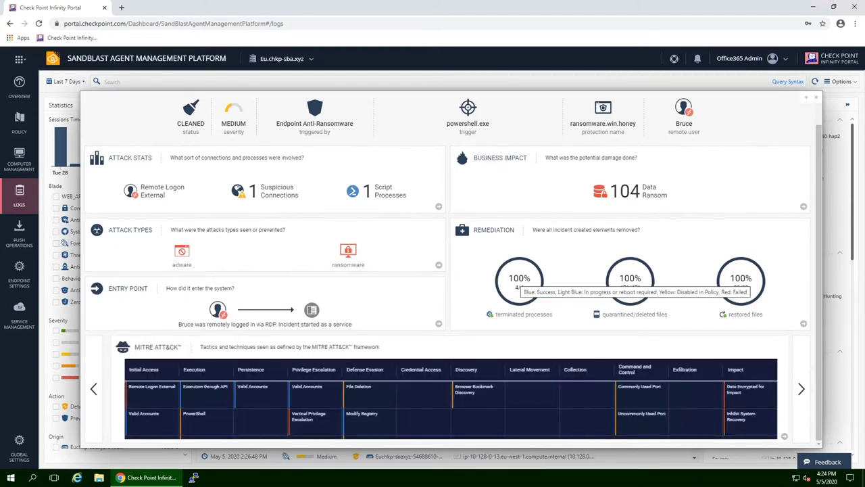
pyautogui.scroll(3, 451, 269)
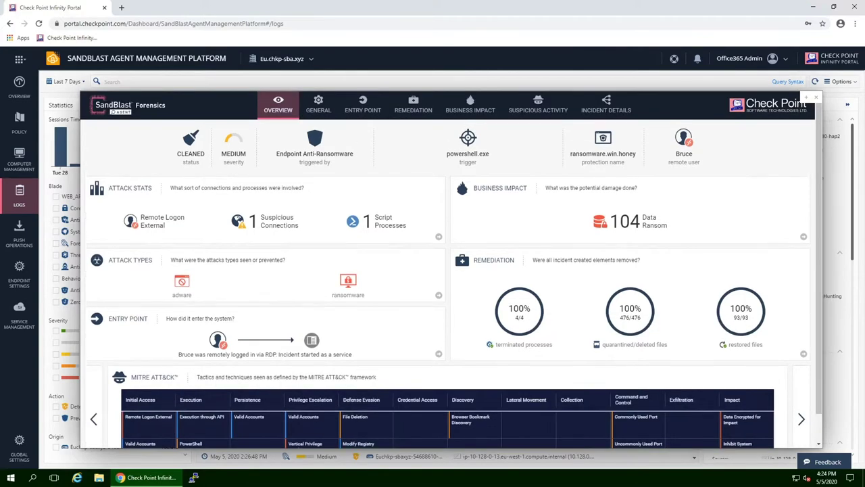
pyautogui.click(633, 221)
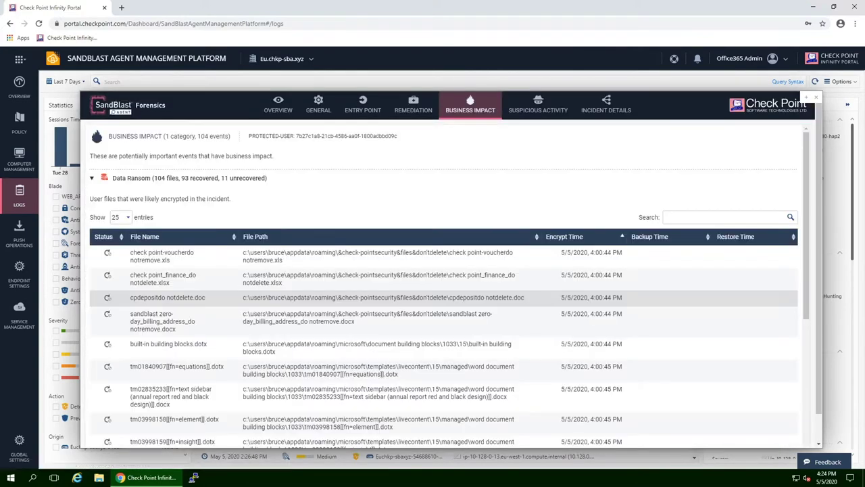
# Step: Open the incident's process tree and inspect the powershell.exe process
pyautogui.moveTo(538, 105)
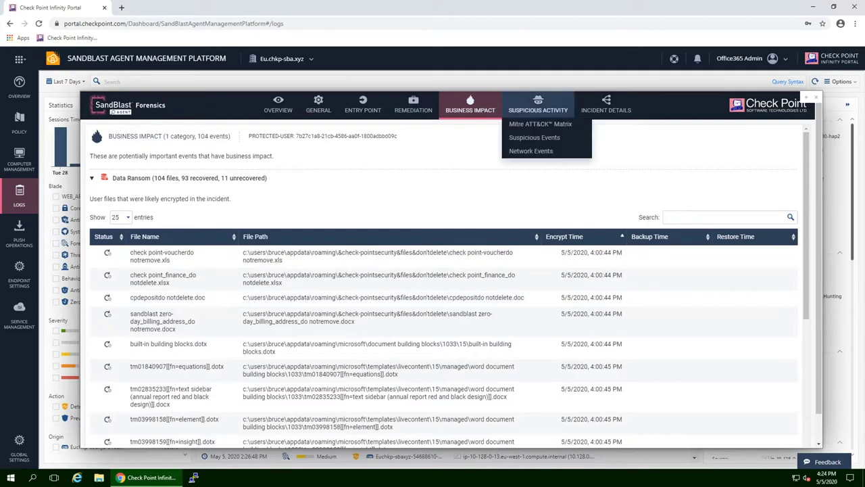
pyautogui.moveTo(606, 105)
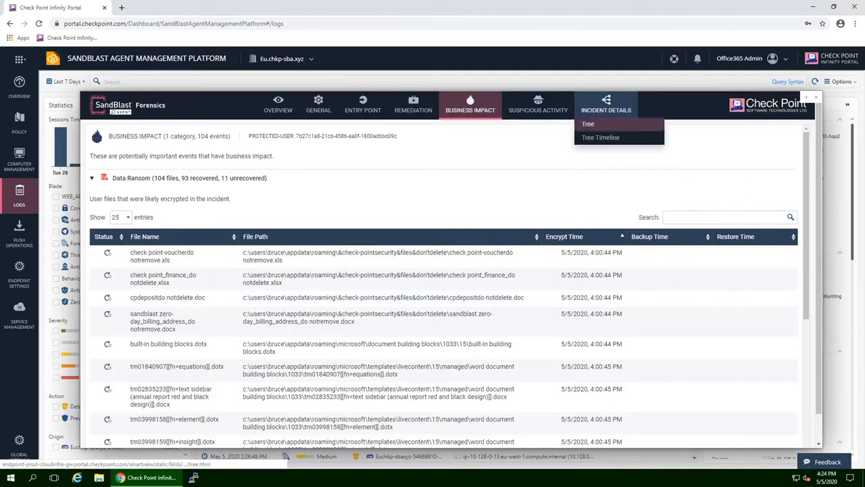
pyautogui.click(592, 125)
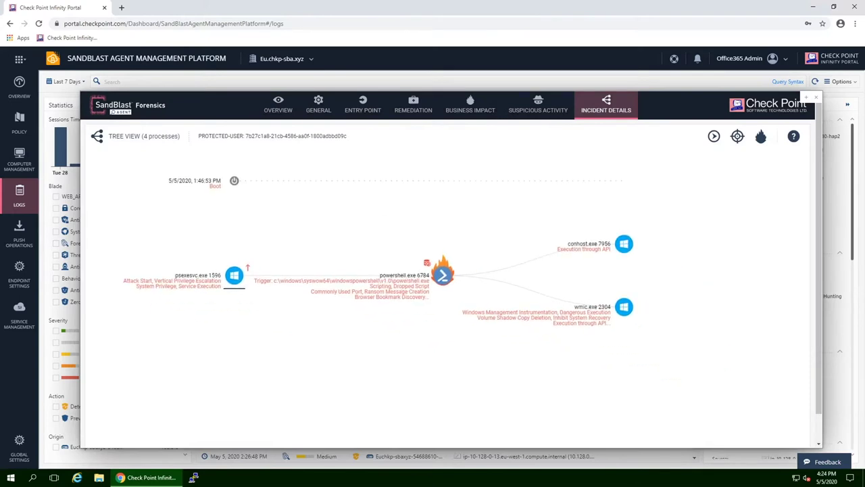
pyautogui.click(443, 274)
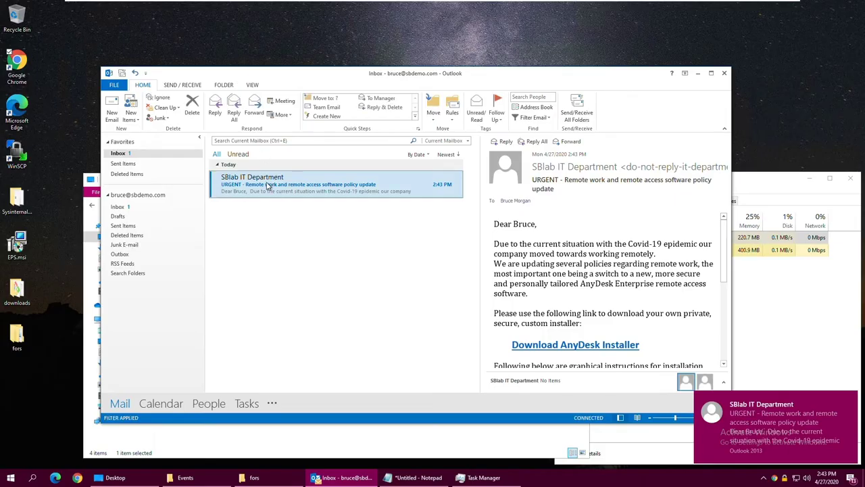
# Step: Open the urgent remote access policy e-mail and go to the username and password fields of its AnyDesk download form
pyautogui.doubleClick(268, 185)
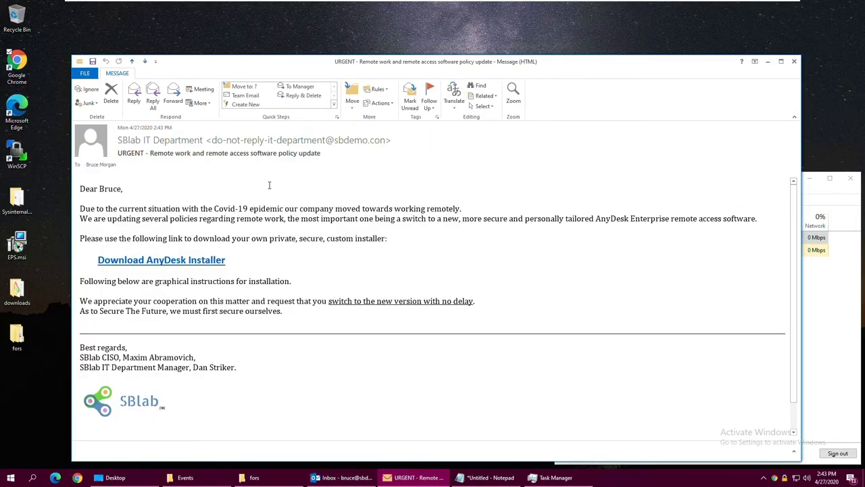
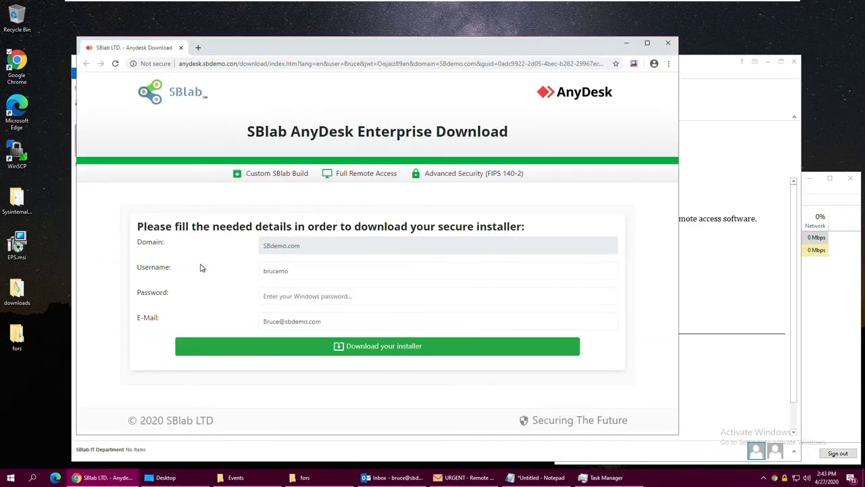
pyautogui.click(300, 277)
pyautogui.click(314, 298)
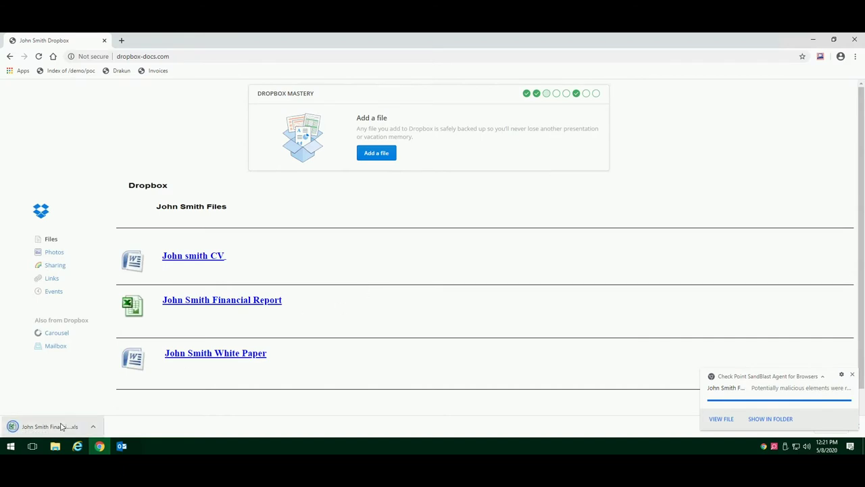
# Step: Open the sanitized Financial Report download and request its original version through the SandBlast browser extension
pyautogui.click(47, 426)
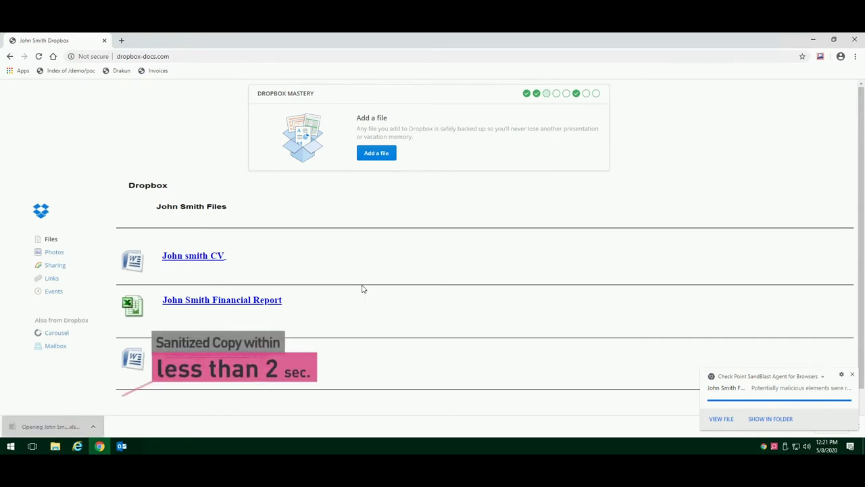
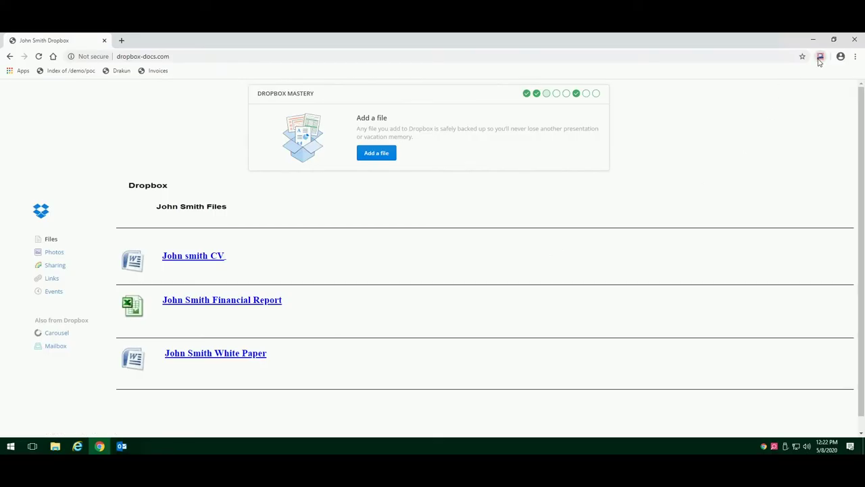
pyautogui.click(820, 56)
pyautogui.click(791, 127)
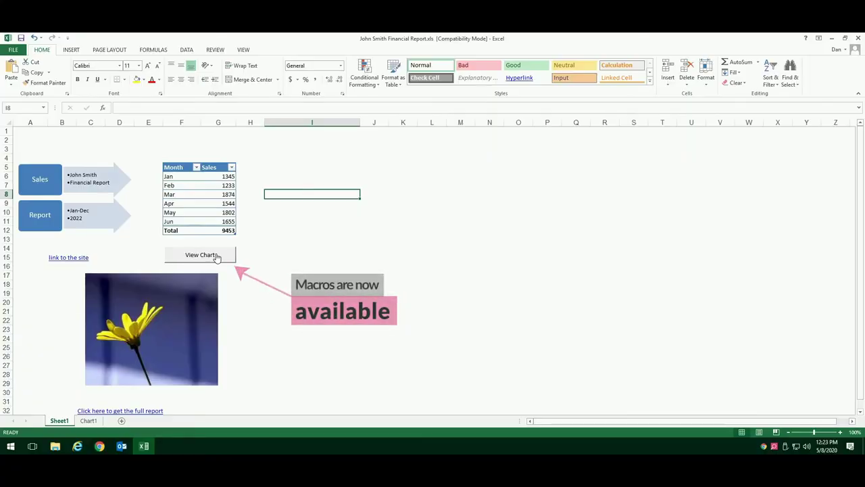
# Step: Run the View Charts macro in the Financial Report workbook and close the workbook
pyautogui.click(215, 255)
pyautogui.click(860, 39)
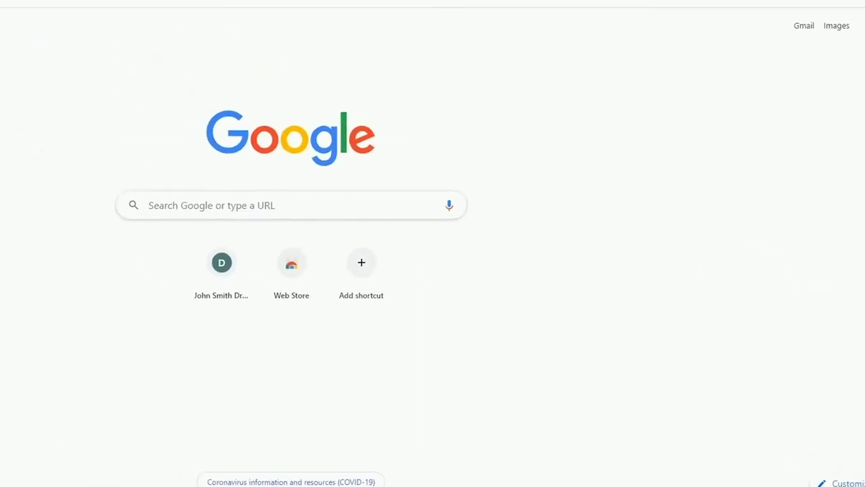
# Step: Check the GranCrab-v5.exe entry in the SandBlast browser extension and open the Check Point endpoint client
pyautogui.click(838, 29)
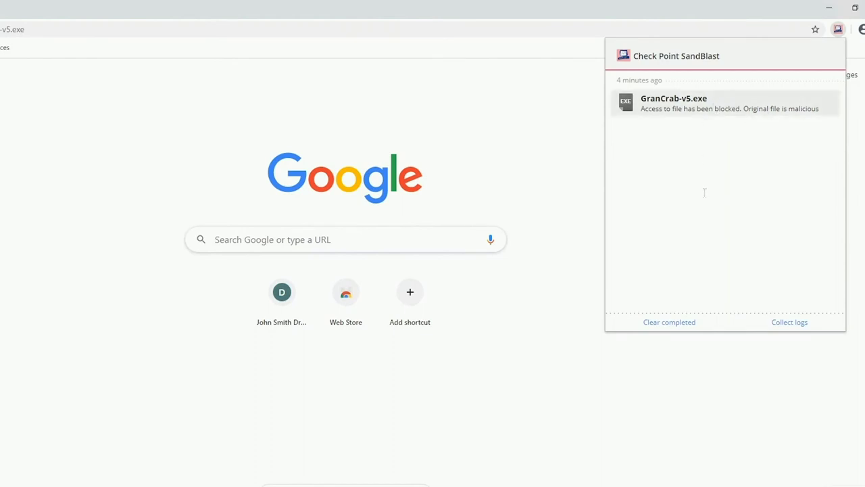
pyautogui.click(676, 405)
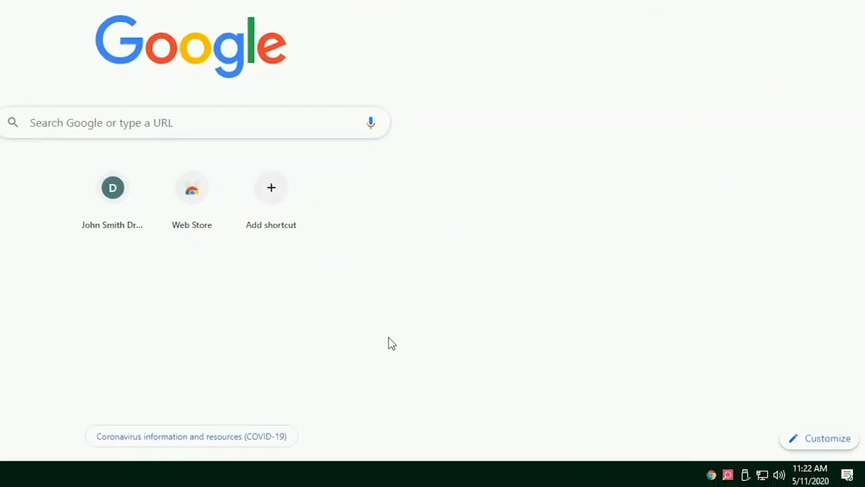
pyautogui.click(728, 475)
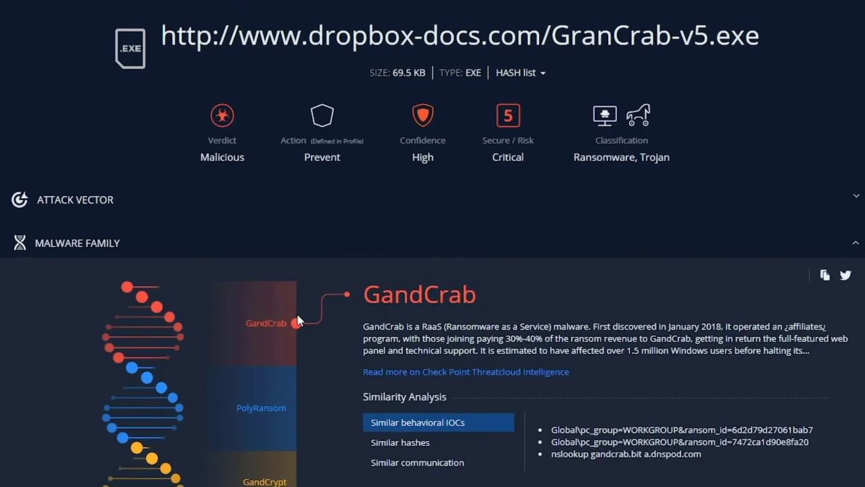
# Step: Examine GandCrab's similar hashes and similar communication, and play the malware family's timeline
pyautogui.click(440, 446)
pyautogui.click(429, 465)
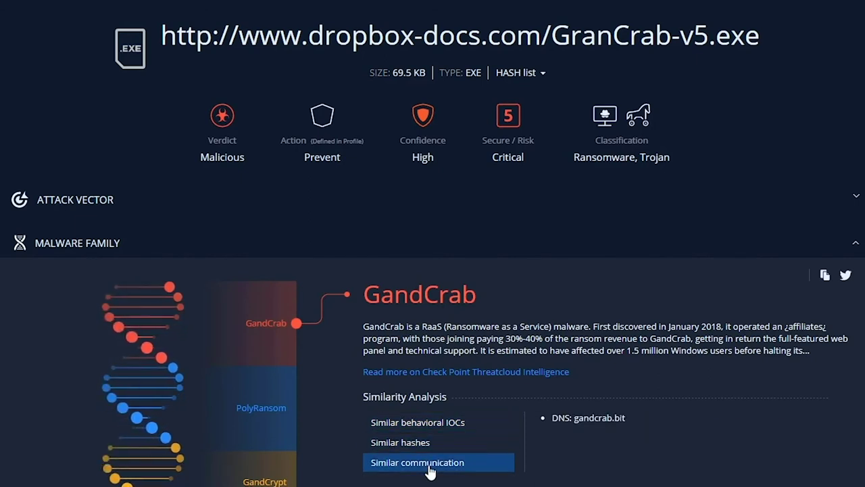
pyautogui.click(426, 445)
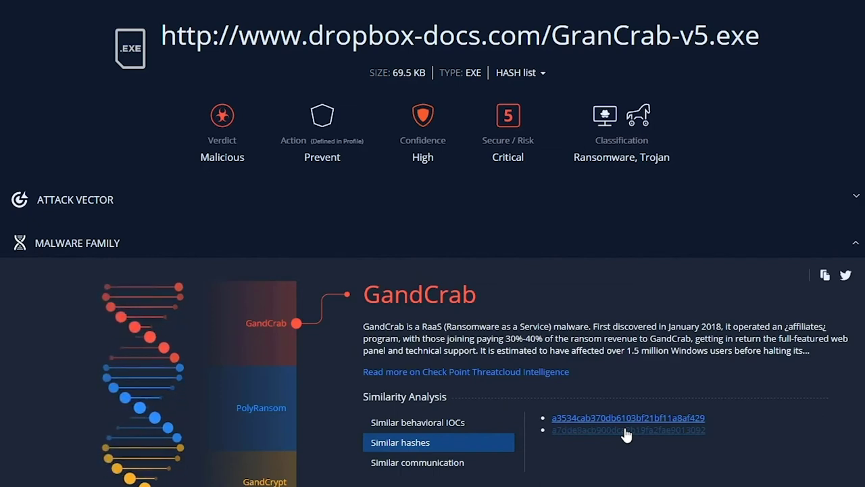
pyautogui.scroll(-4, 626, 434)
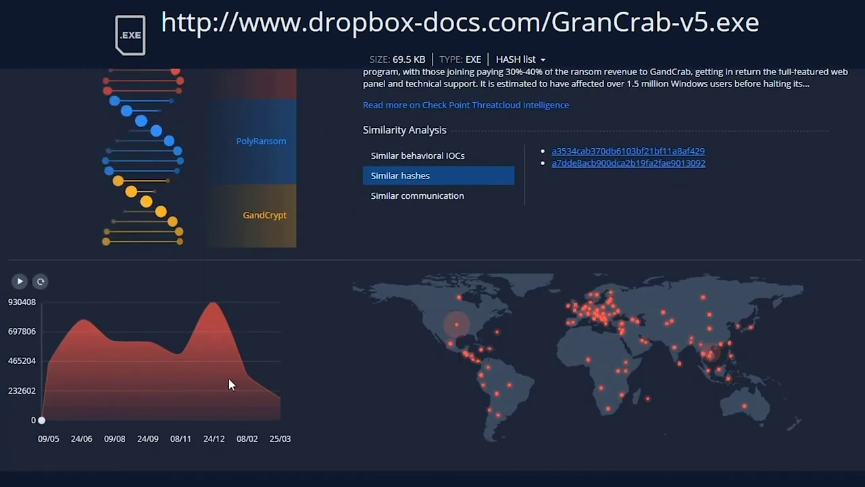
pyautogui.click(20, 281)
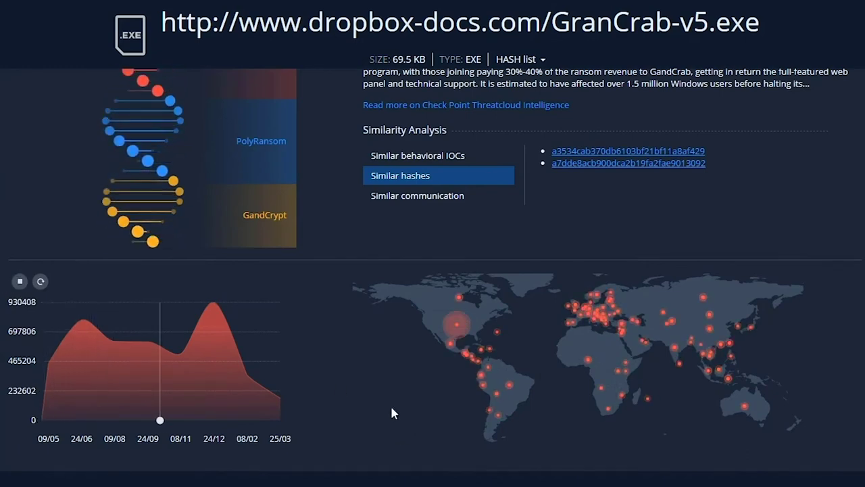
# Step: Read the Service Execution technique details in the report's MITRE ATT&CK matrix and close them
pyautogui.scroll(-5, 390, 404)
pyautogui.scroll(-1, 148, 248)
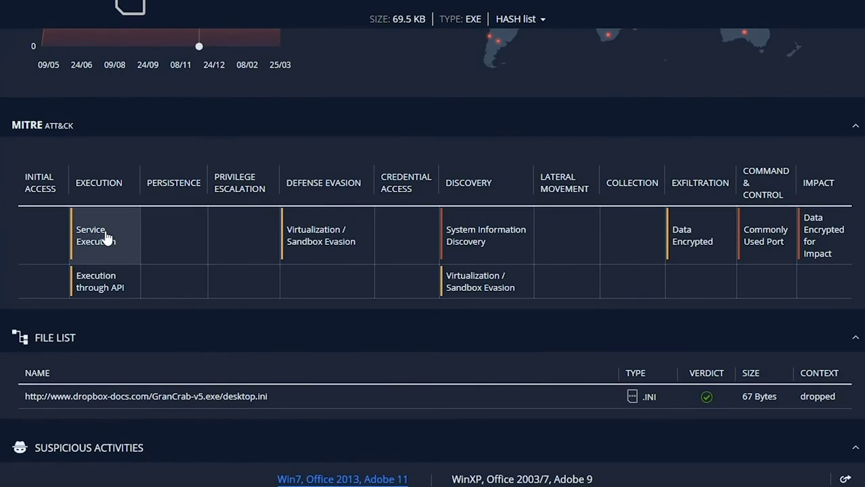
pyautogui.click(106, 235)
pyautogui.scroll(-1, 106, 230)
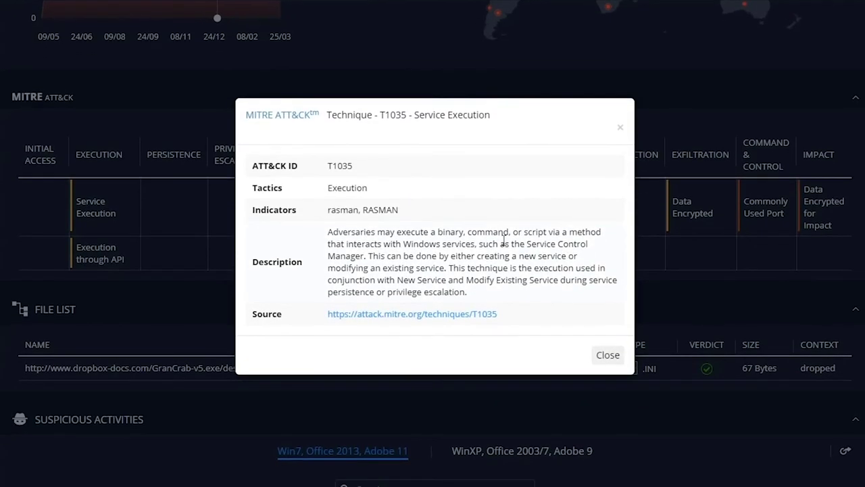
pyautogui.click(610, 357)
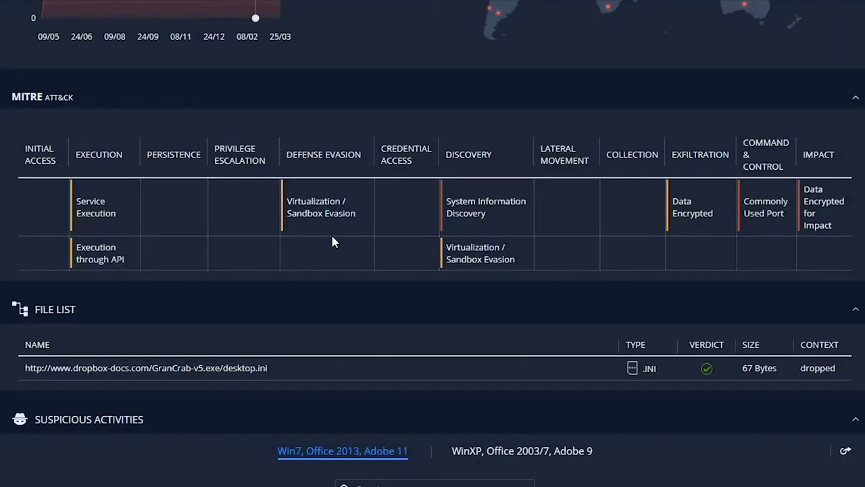
# Step: Inspect the Data Encrypted for Impact technique and review the report's suspicious activities and emulation videos
pyautogui.click(807, 215)
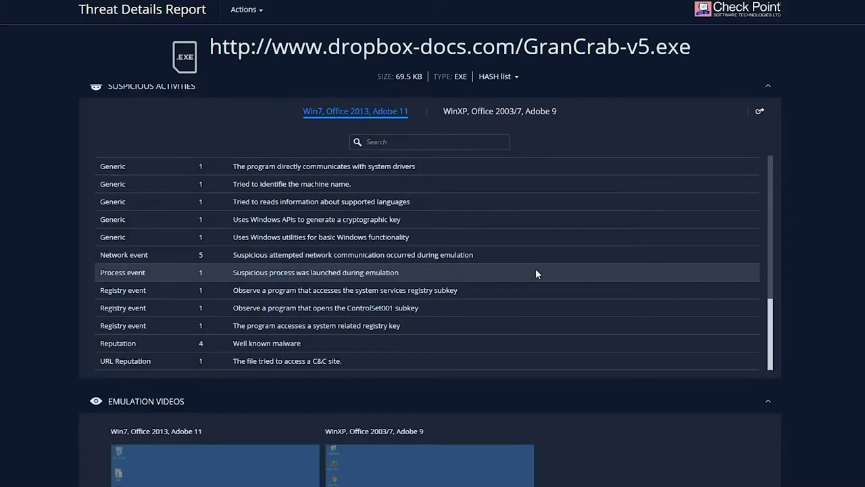
pyautogui.scroll(-3, 461, 268)
pyautogui.scroll(-2, 460, 268)
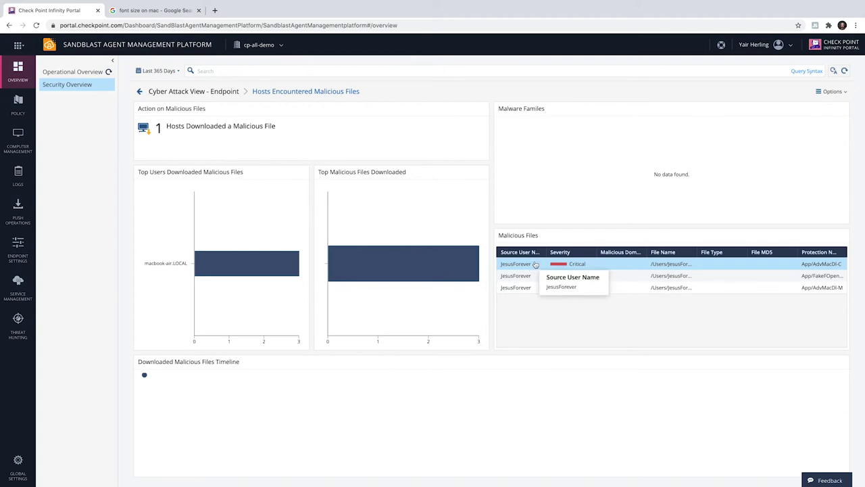
# Step: Open the log card of the first critical malicious file and look through its details down to the forensics section
pyautogui.click(535, 264)
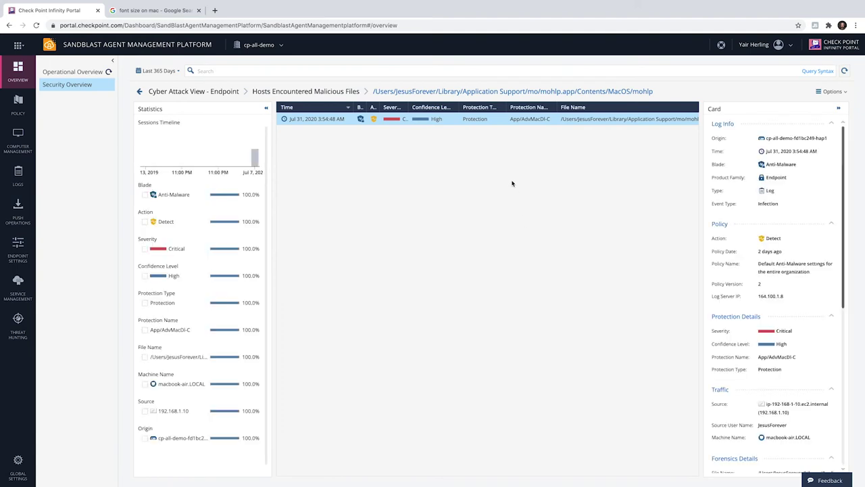
pyautogui.doubleClick(505, 121)
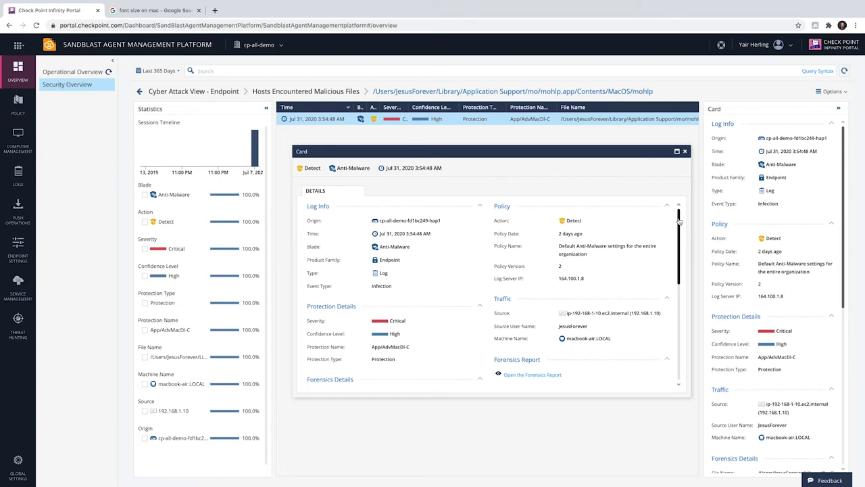
pyautogui.moveTo(678, 222); pyautogui.dragTo(676, 259)
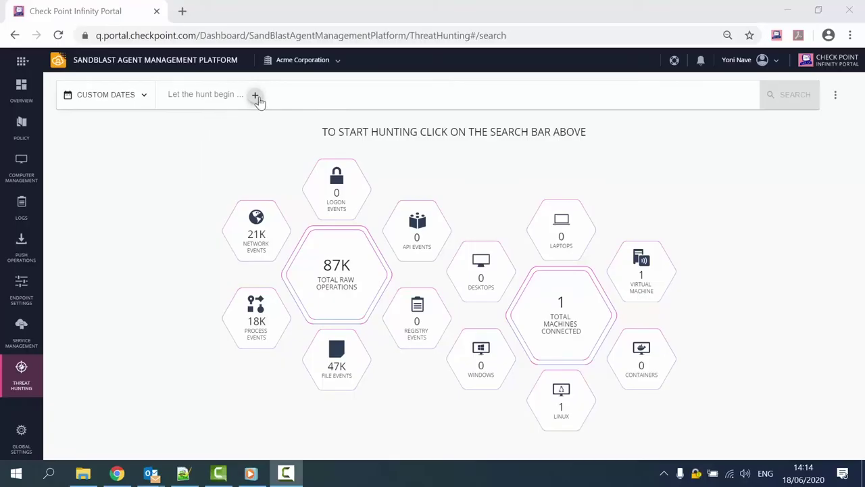
# Step: Search the threat hunting events with a filter where File Name contains "happy"
pyautogui.click(255, 96)
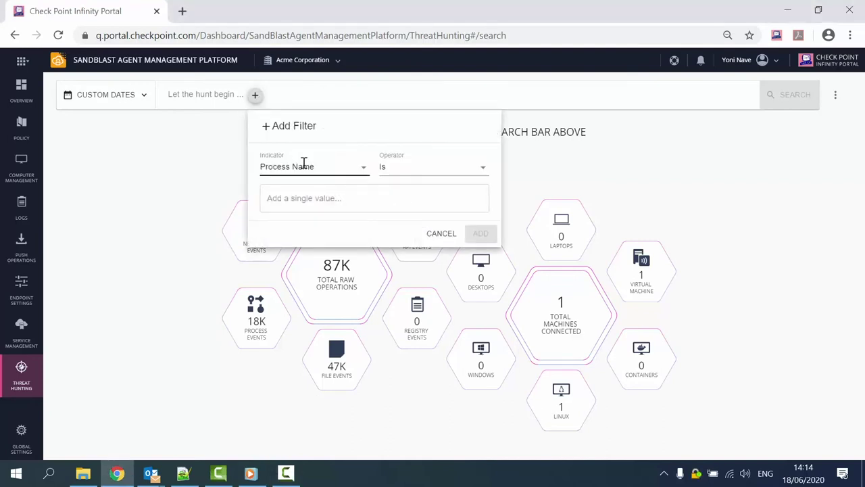
pyautogui.click(305, 164)
pyautogui.write('file')
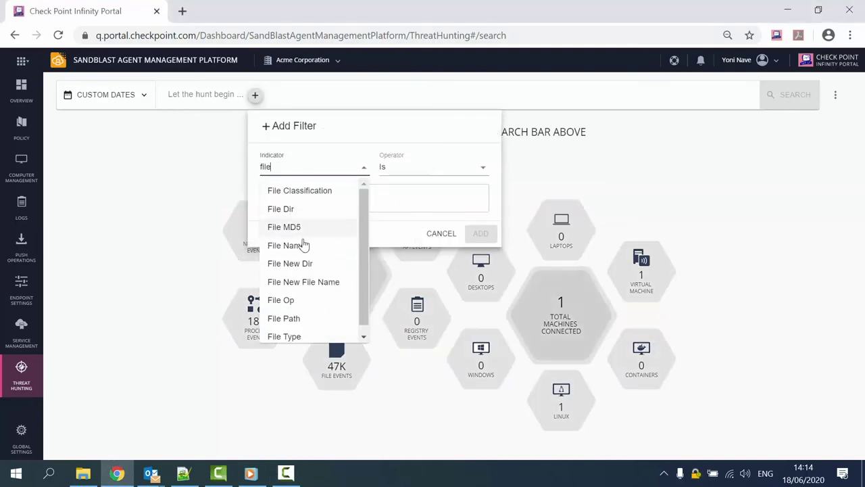
pyautogui.click(304, 245)
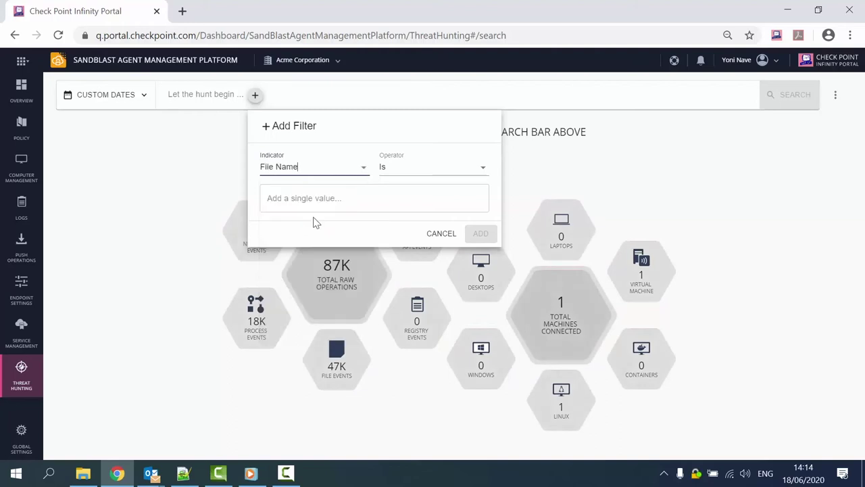
pyautogui.click(409, 167)
pyautogui.write('cont')
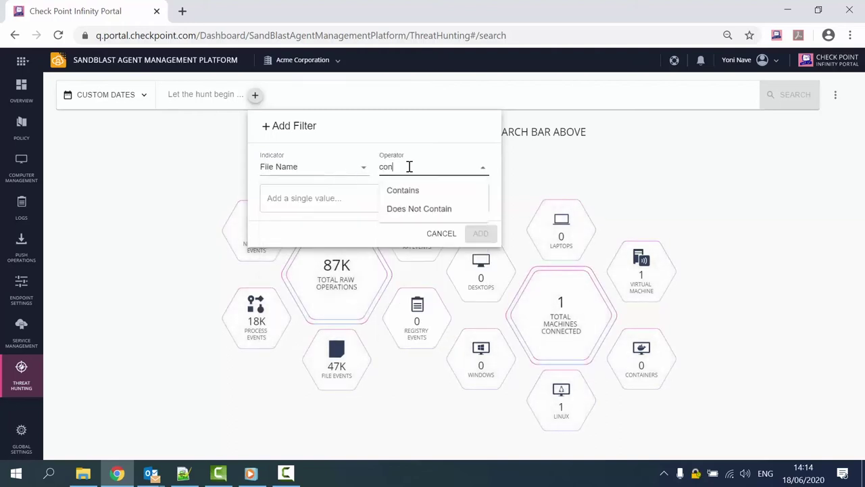
pyautogui.press('Return')
pyautogui.write('happy')
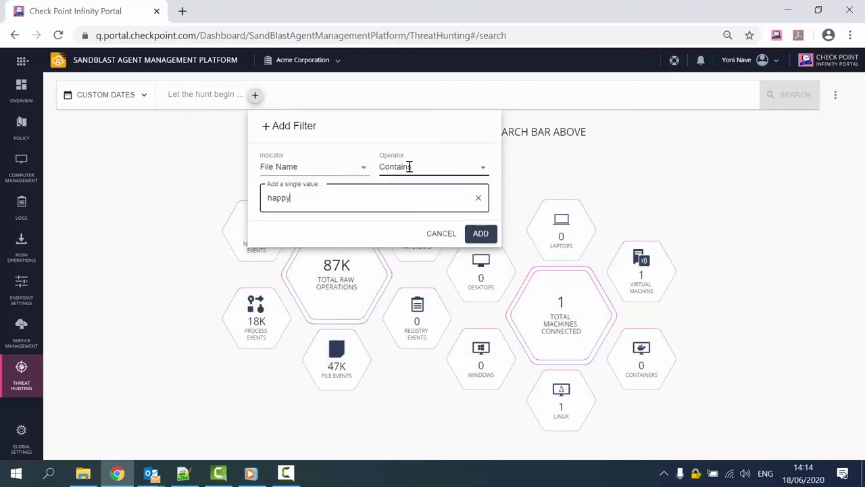
pyautogui.click(480, 233)
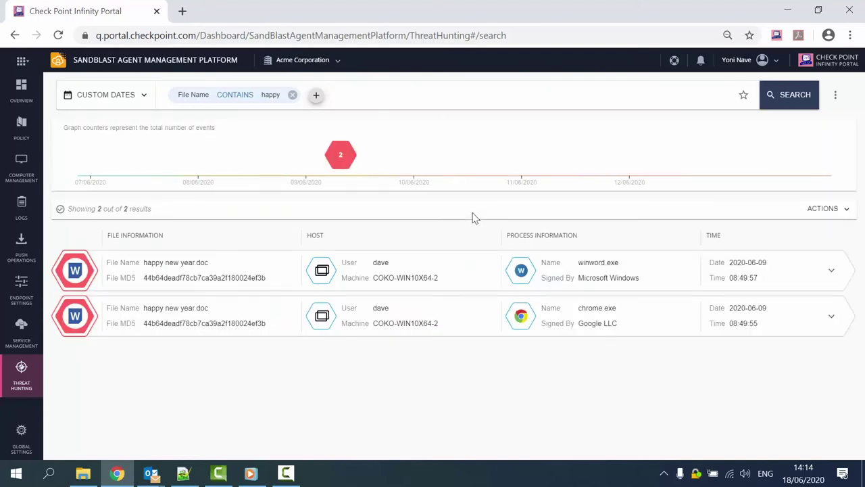
# Step: Examine the winword.exe event's details and file MD5 options, and open the updater.exe process's MD5 in Eureka
pyautogui.moveTo(339, 157)
pyautogui.click(832, 275)
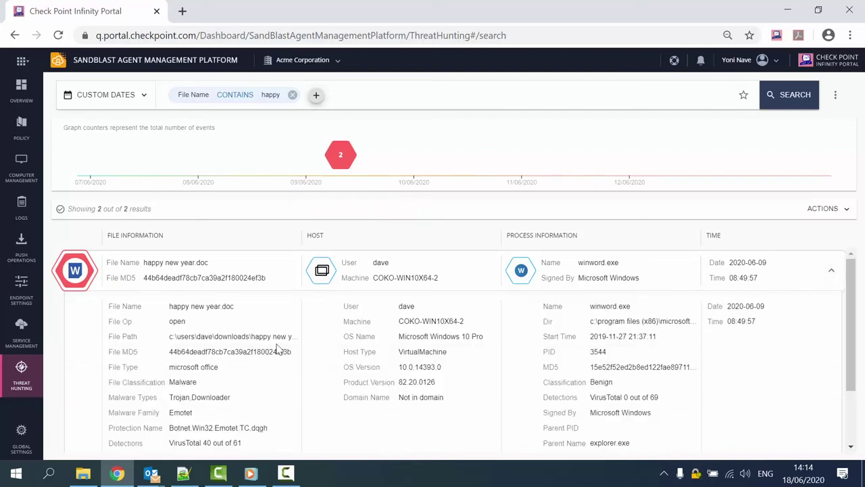
pyautogui.click(224, 351)
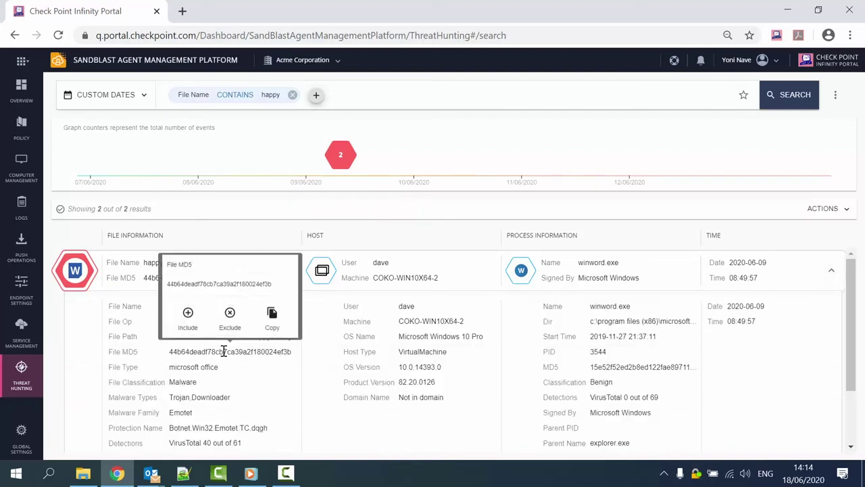
pyautogui.scroll(-1, 189, 363)
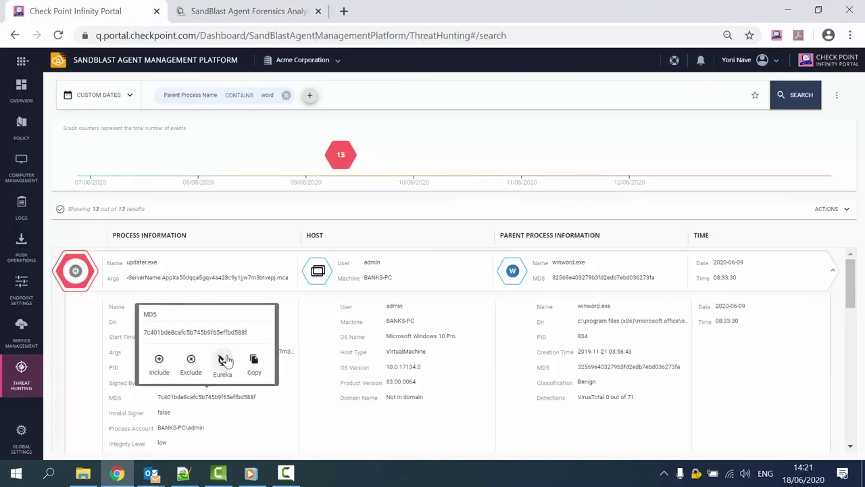
pyautogui.click(223, 360)
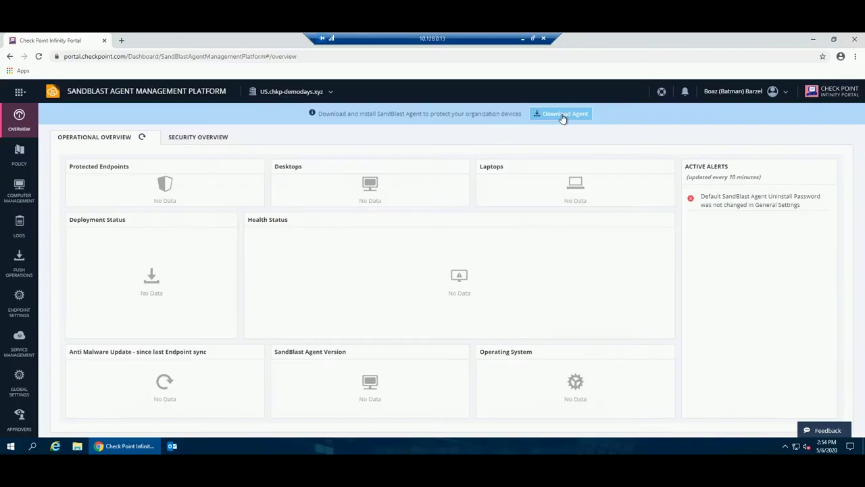
# Step: Start the SandBlast Agent download from the operational overview
pyautogui.click(551, 112)
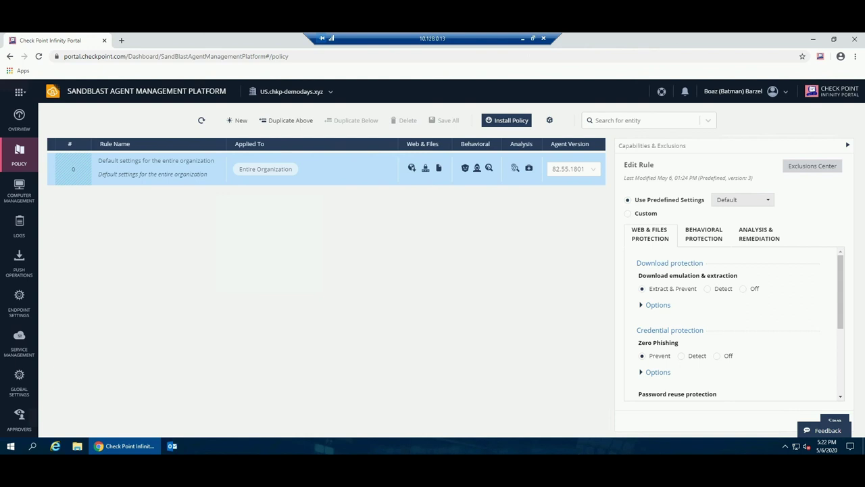
# Step: Create a new policy rule named "C-Level" that applies to the Org-deployment group
pyautogui.click(238, 121)
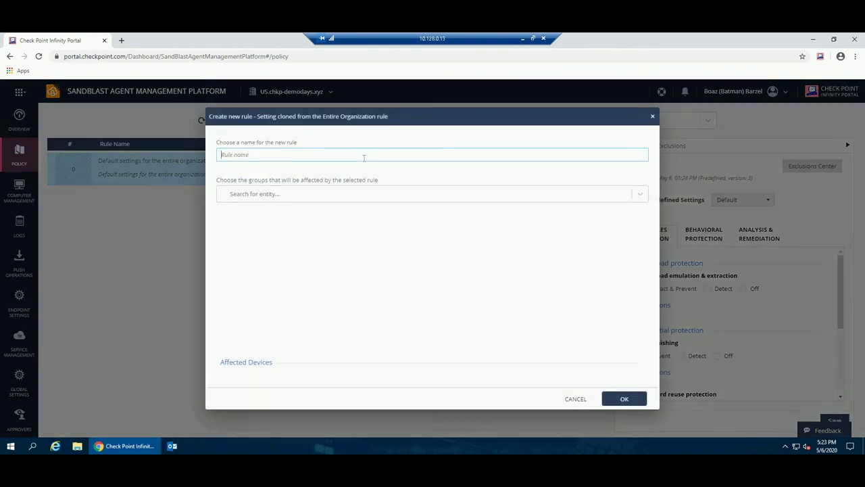
pyautogui.write('C-Level')
pyautogui.click(350, 196)
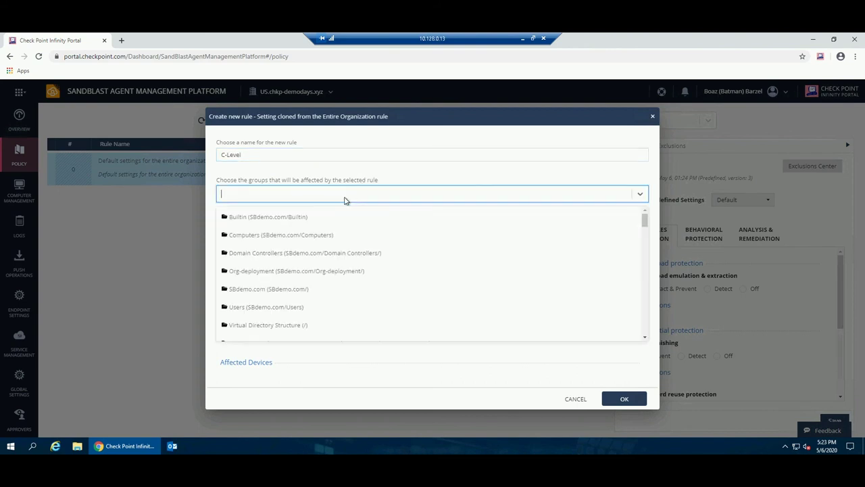
pyautogui.click(286, 228)
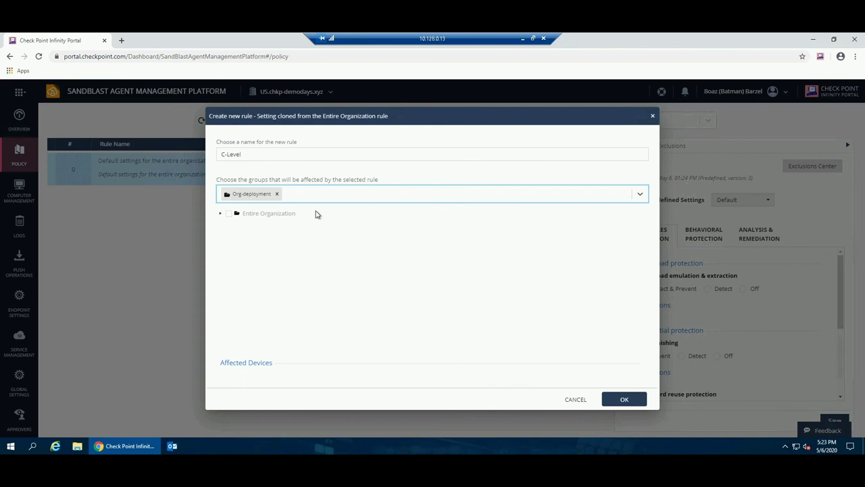
pyautogui.press('Return')
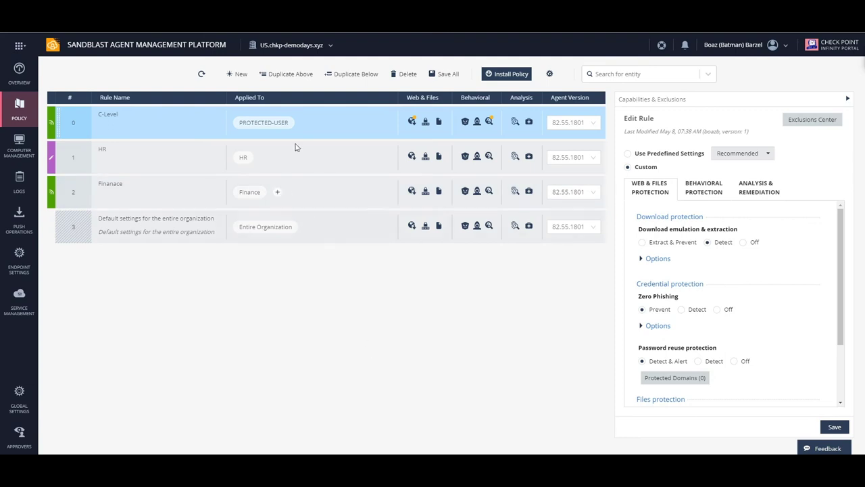
# Step: Add the comment "This is the HR group" to the HR rule and "This is the CEO" to the C-Level rule
pyautogui.moveTo(411, 121)
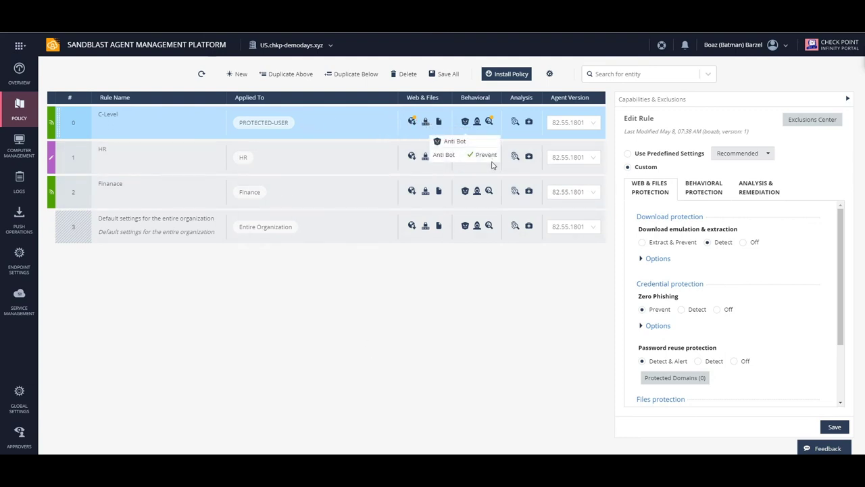
pyautogui.click(192, 165)
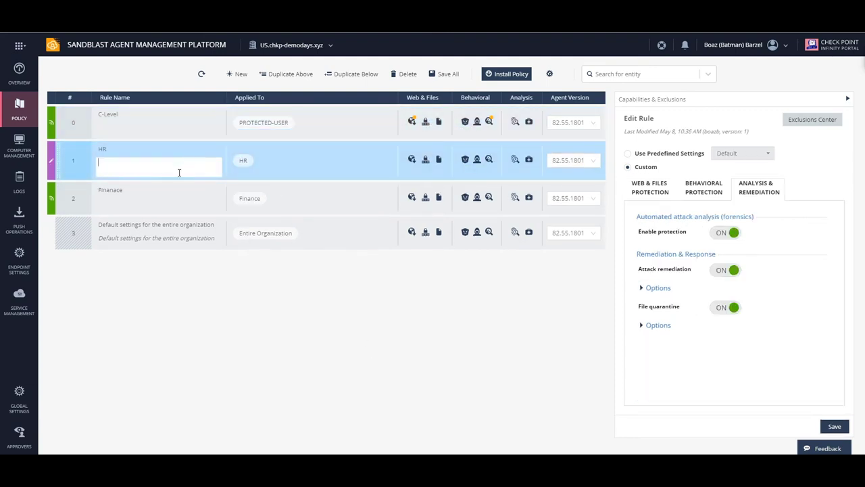
pyautogui.write('This is the HR group')
pyautogui.click(159, 128)
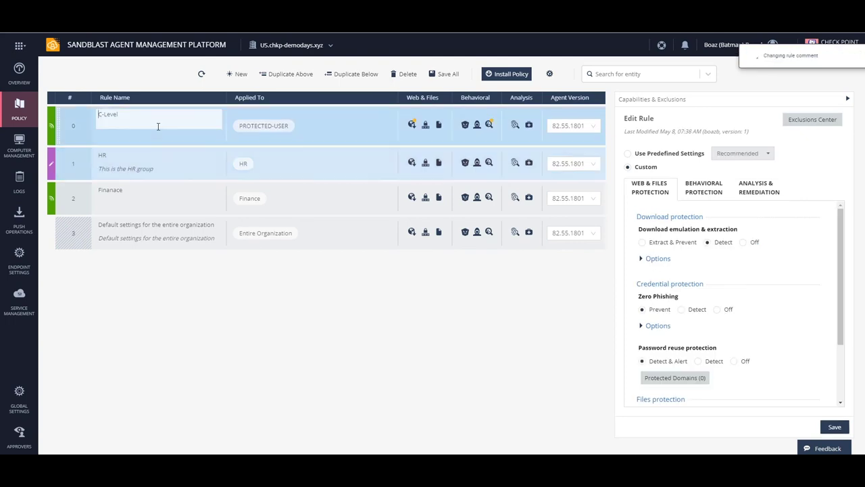
pyautogui.write('This is the CEO')
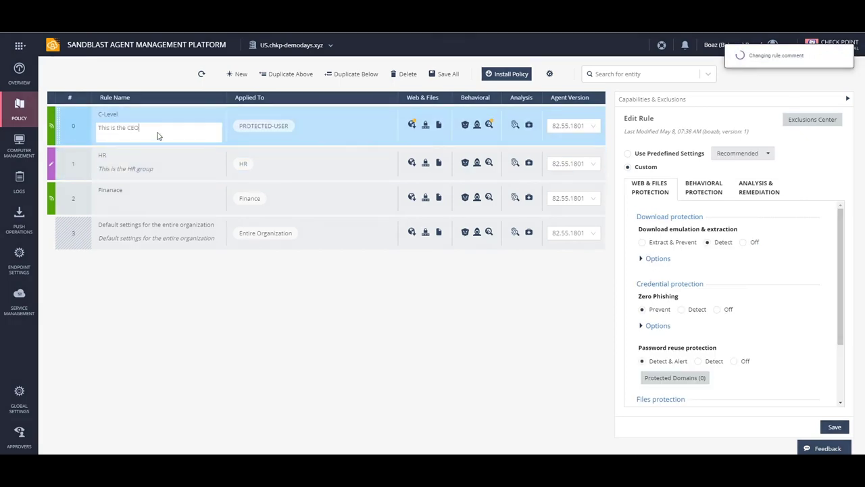